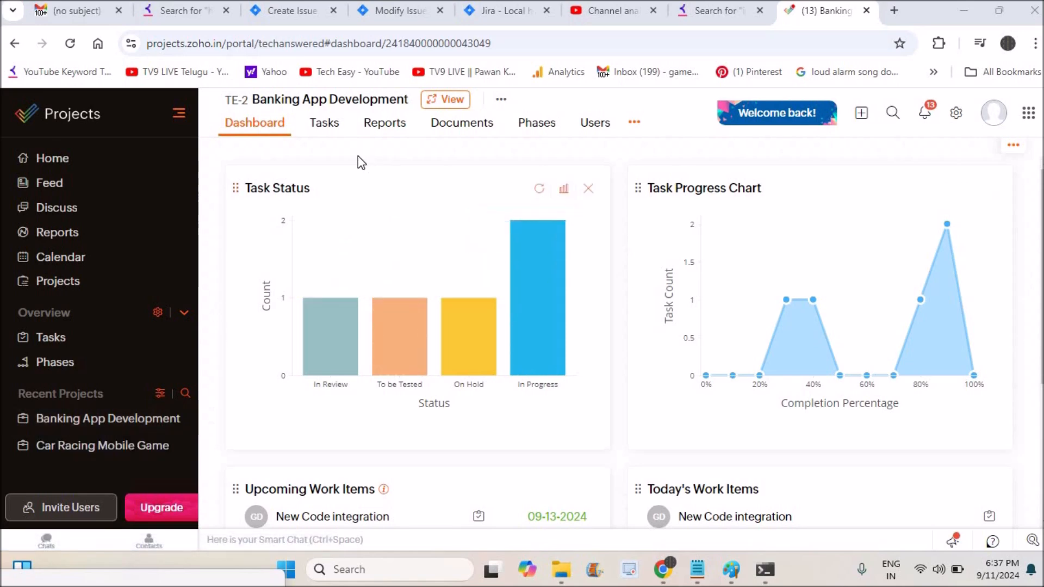
- Change the Task Status chart on the project dashboard to a pie chart and finally to a donut chart
click(325, 124)
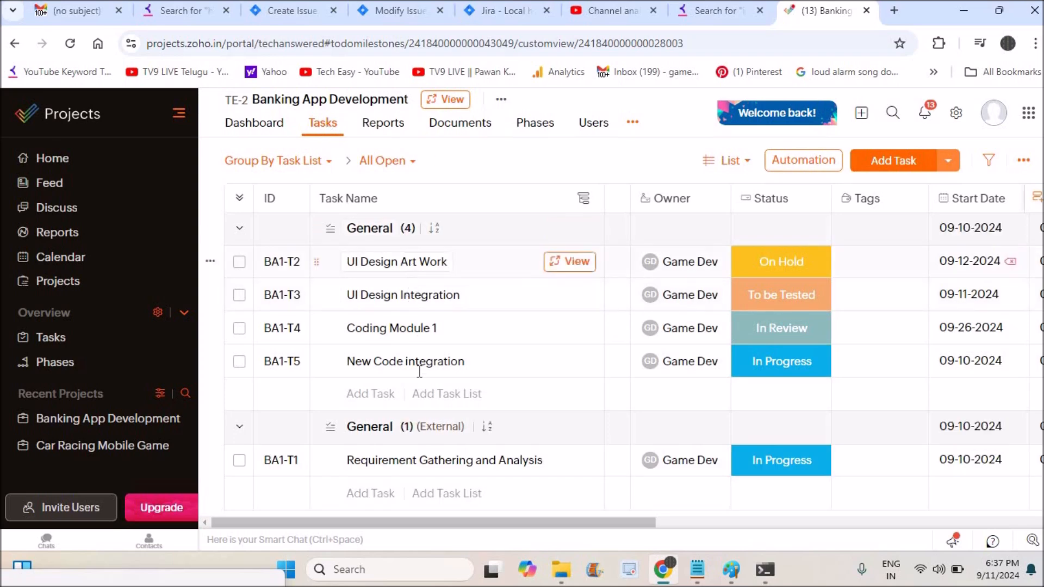
click(251, 125)
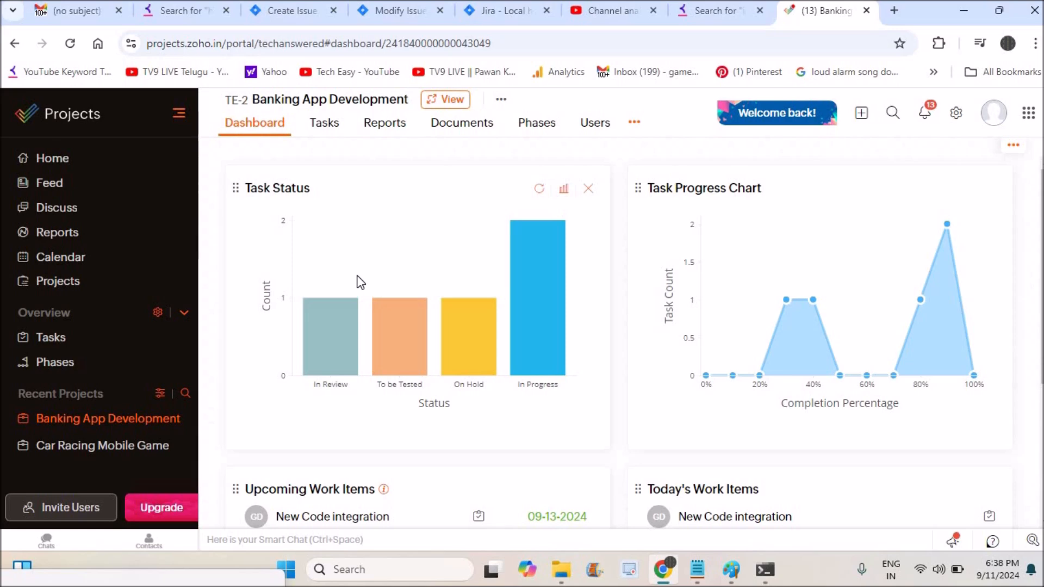
mouse_move(573, 228)
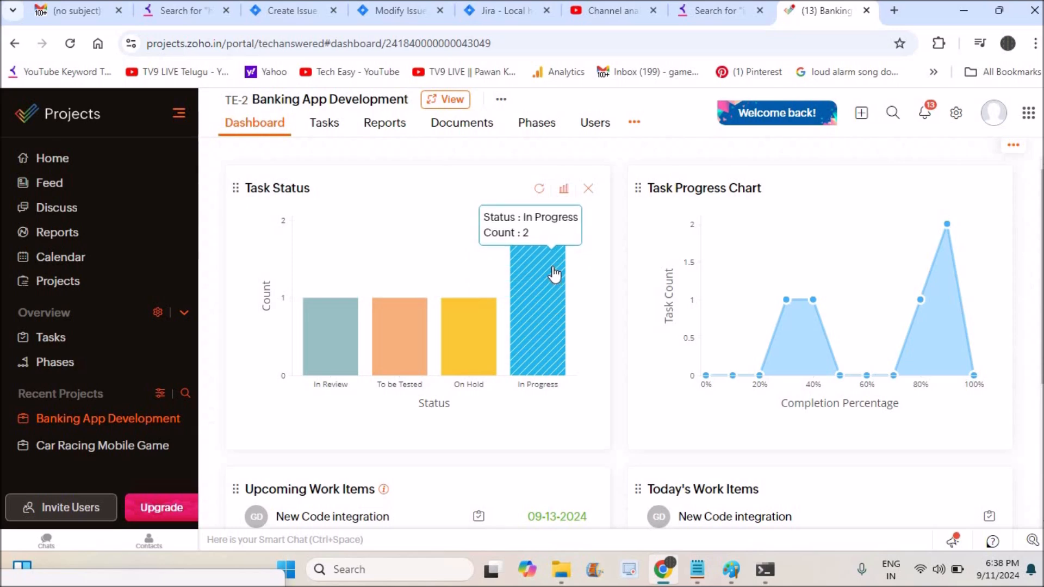
click(564, 189)
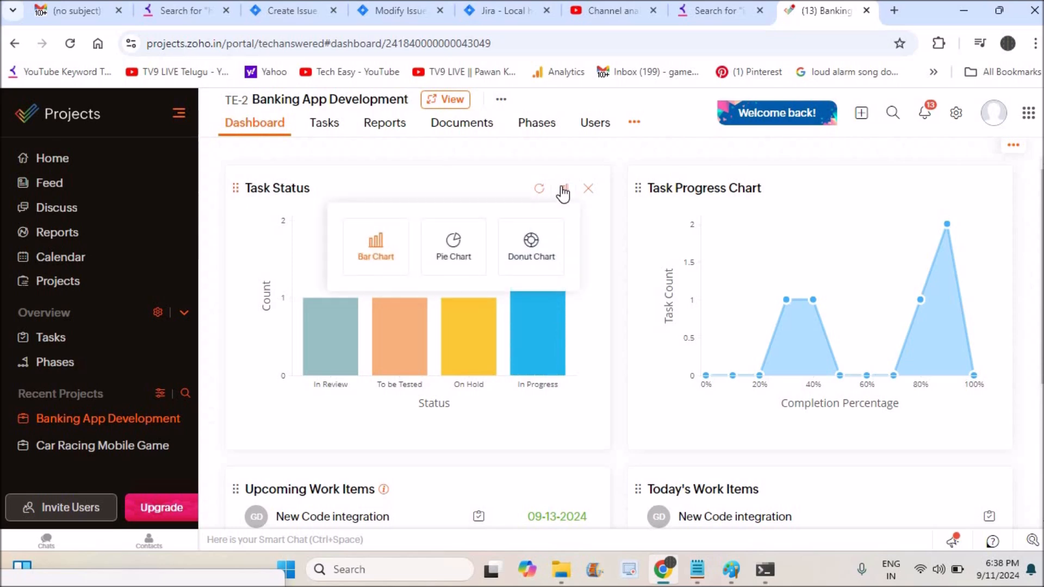
click(455, 250)
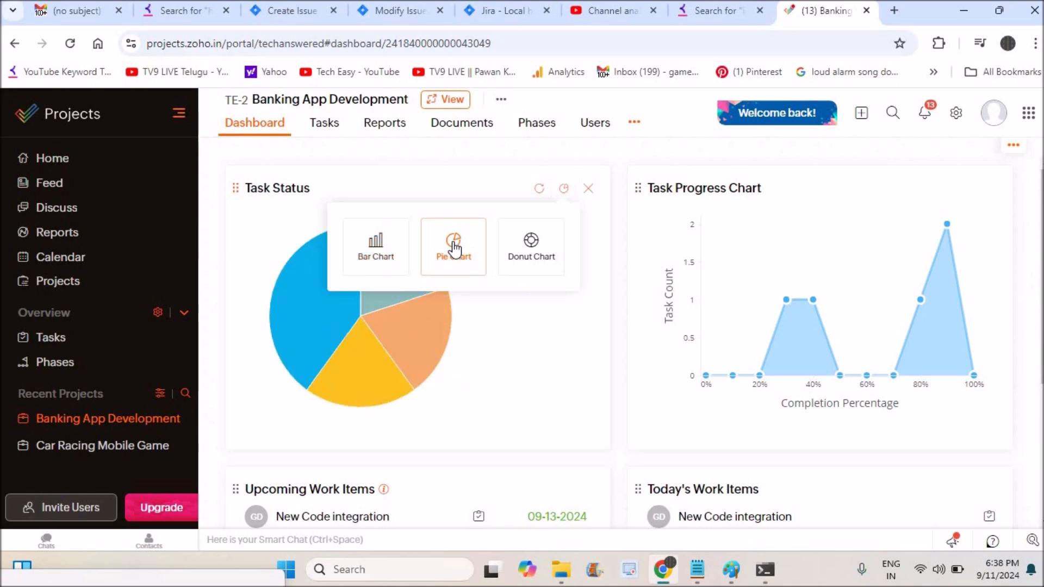
click(563, 188)
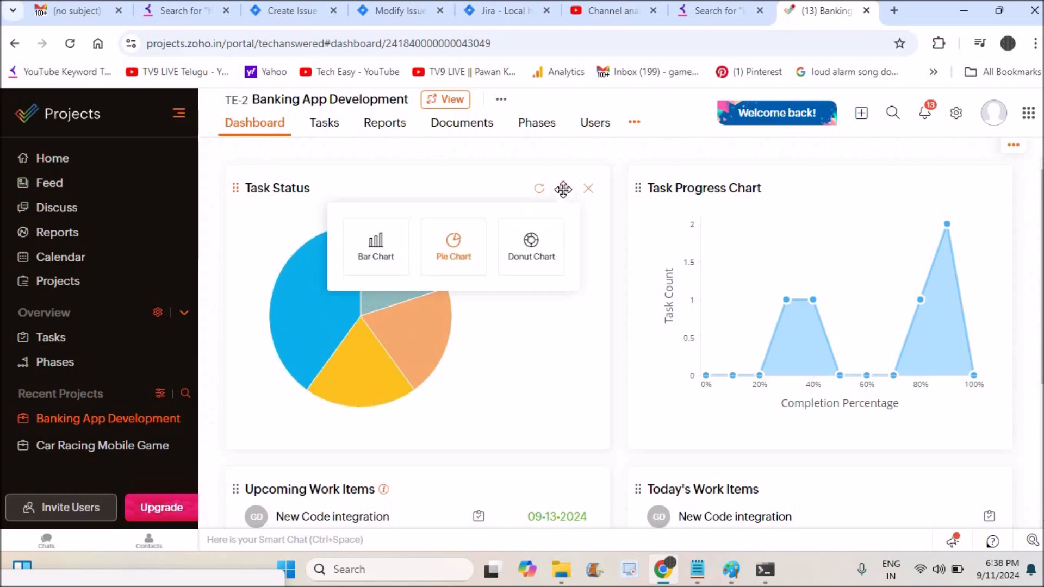
click(524, 254)
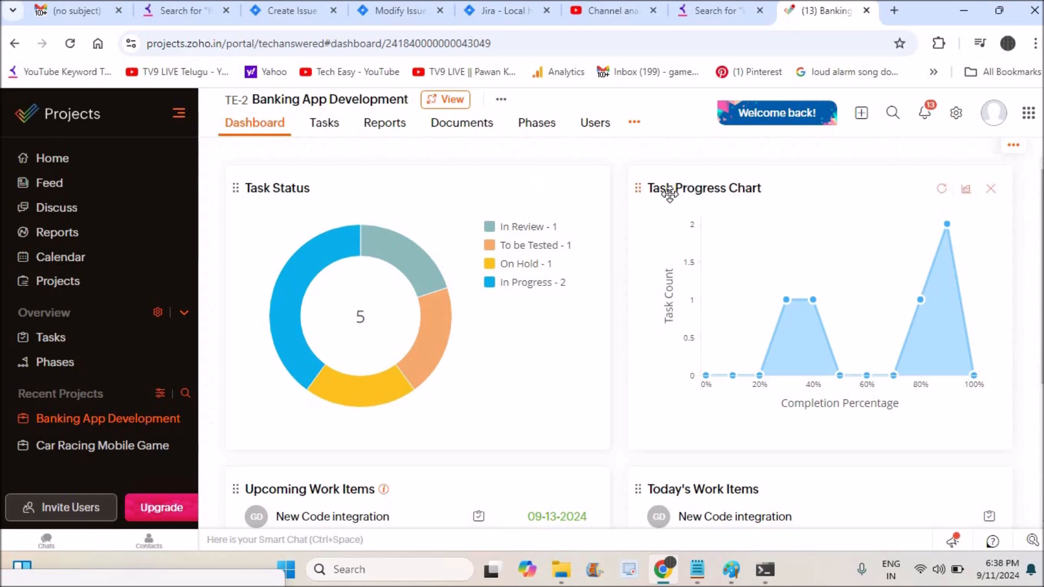
- Review the Task Progress Chart and the details of the upcoming work items UI Design Art Work and UI Design Integration
mouse_move(788, 300)
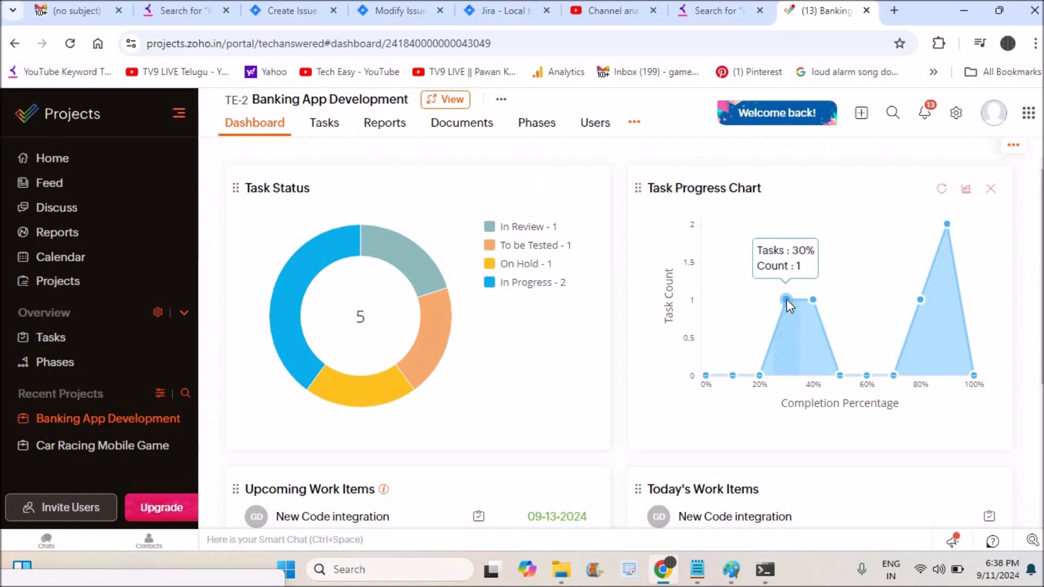
mouse_move(950, 230)
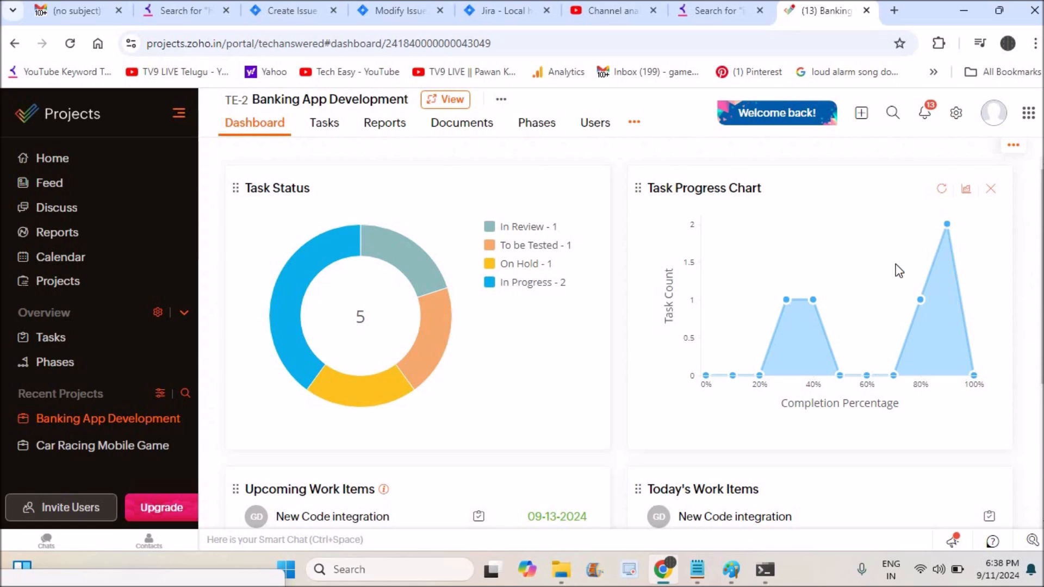
scroll(620, 340, down, 4)
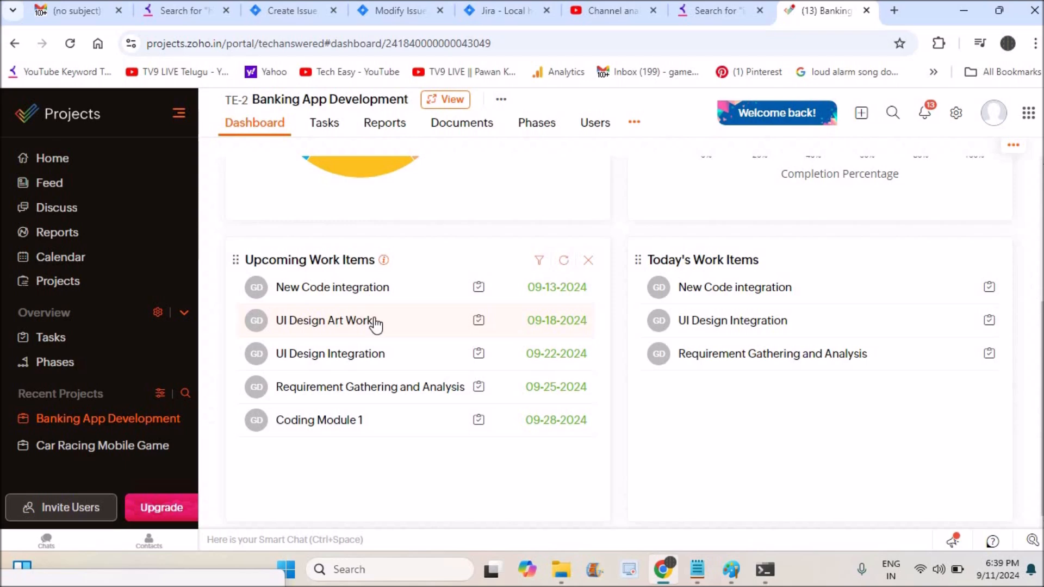
click(300, 325)
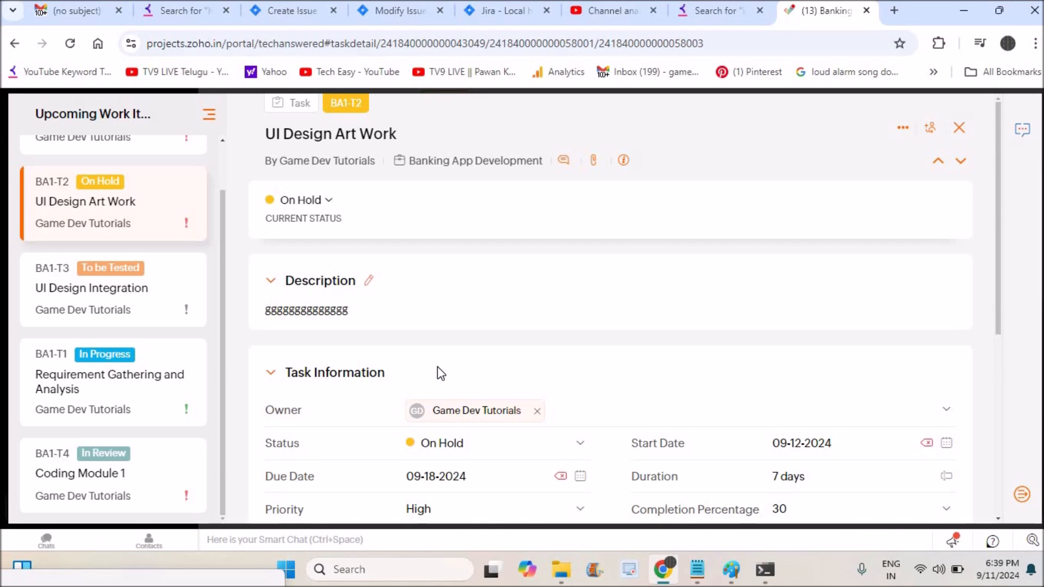
click(960, 130)
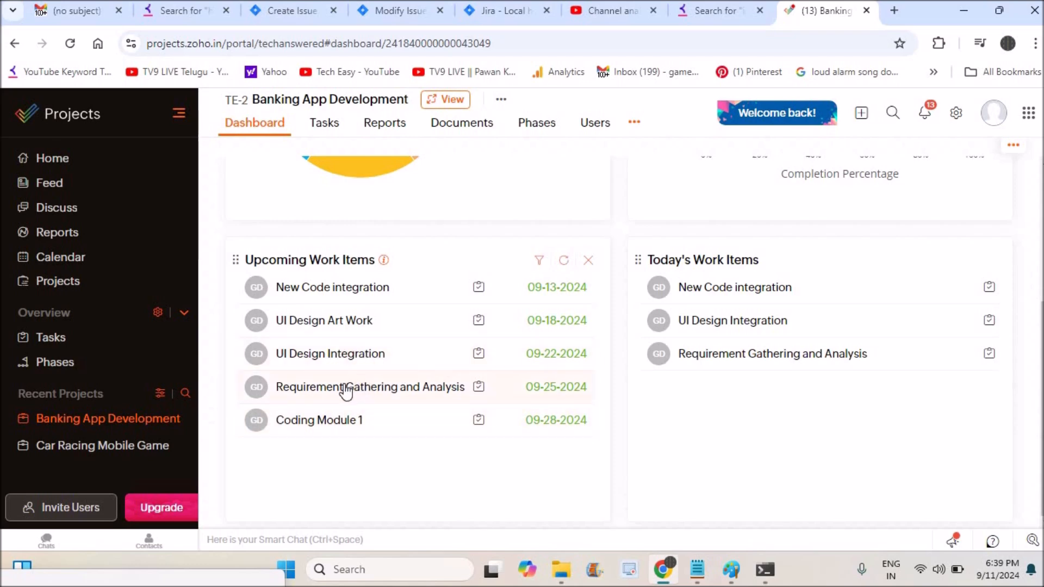
click(352, 358)
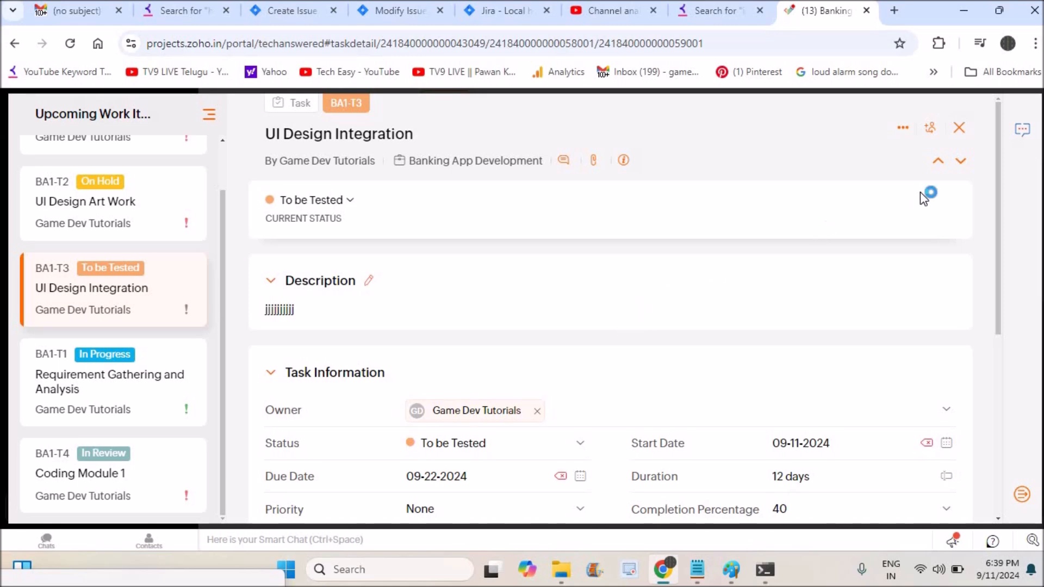
click(959, 128)
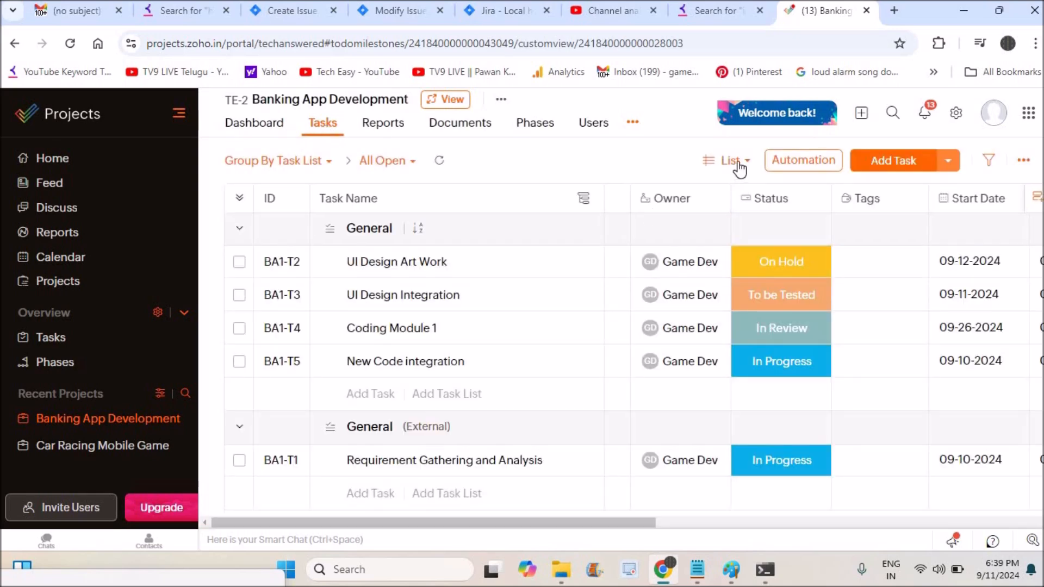
- Try the Gantt layout for the project's tasks and check which other task layouts are offered
click(734, 162)
click(718, 231)
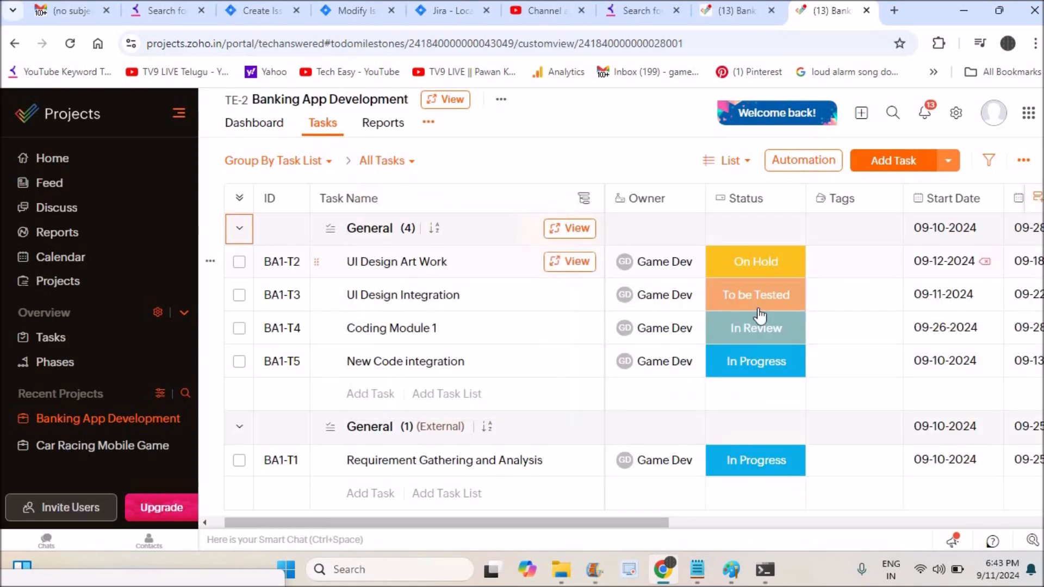
click(743, 168)
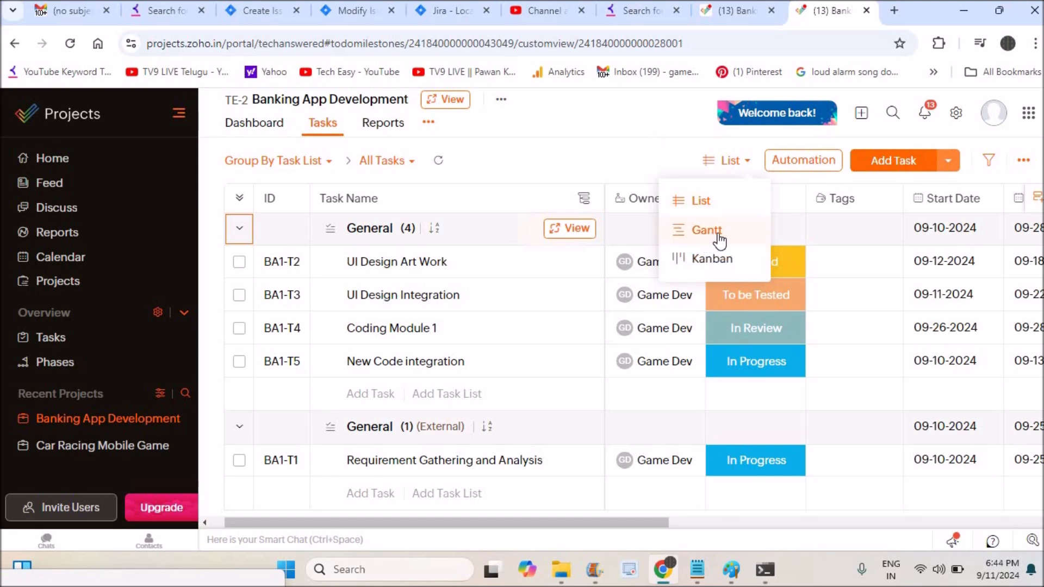
click(572, 146)
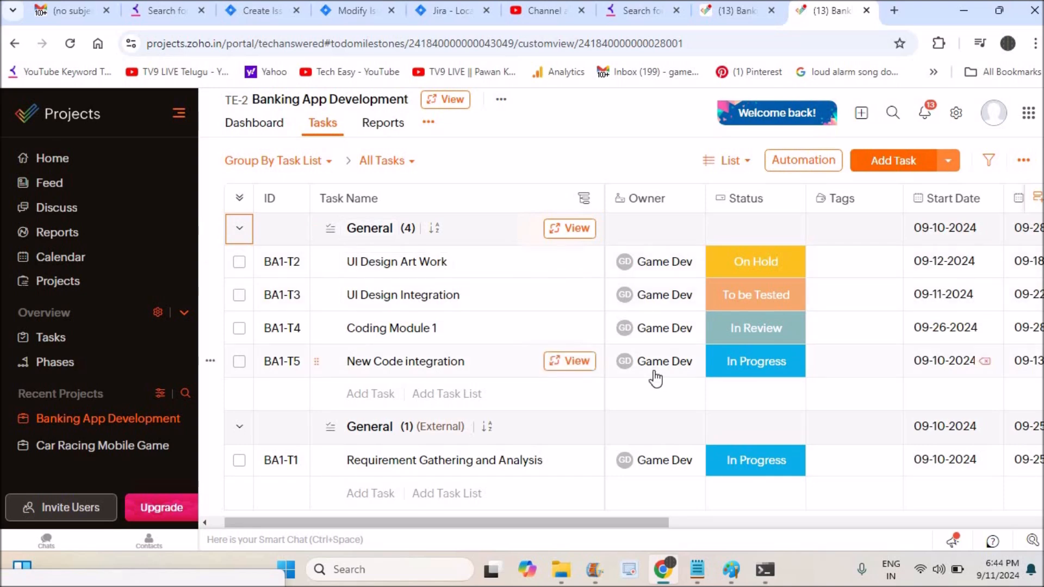
- Hide the Owner, Tags, Start Date and Due Date columns in the task list
right_click(654, 201)
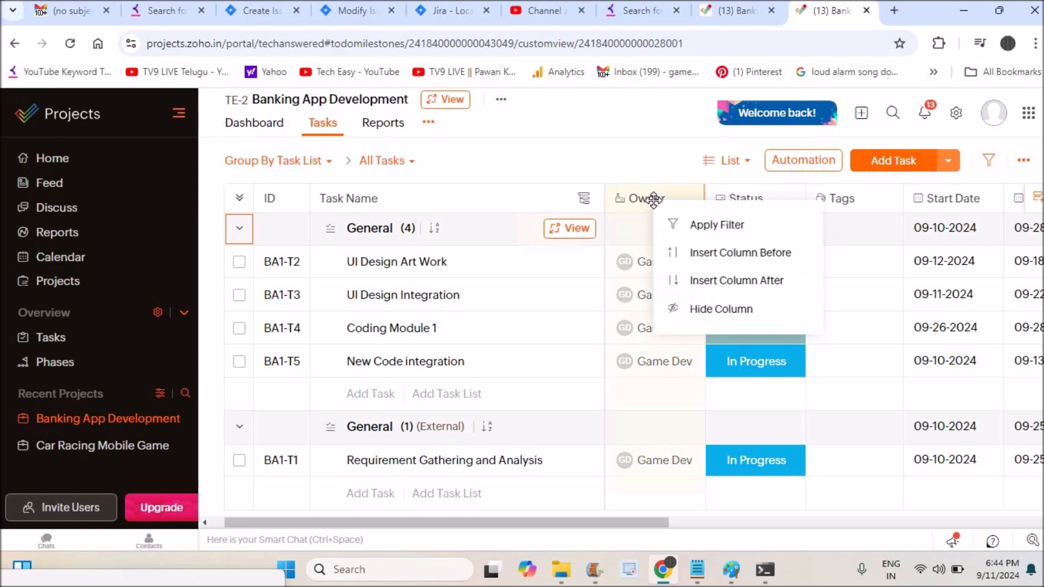
click(695, 311)
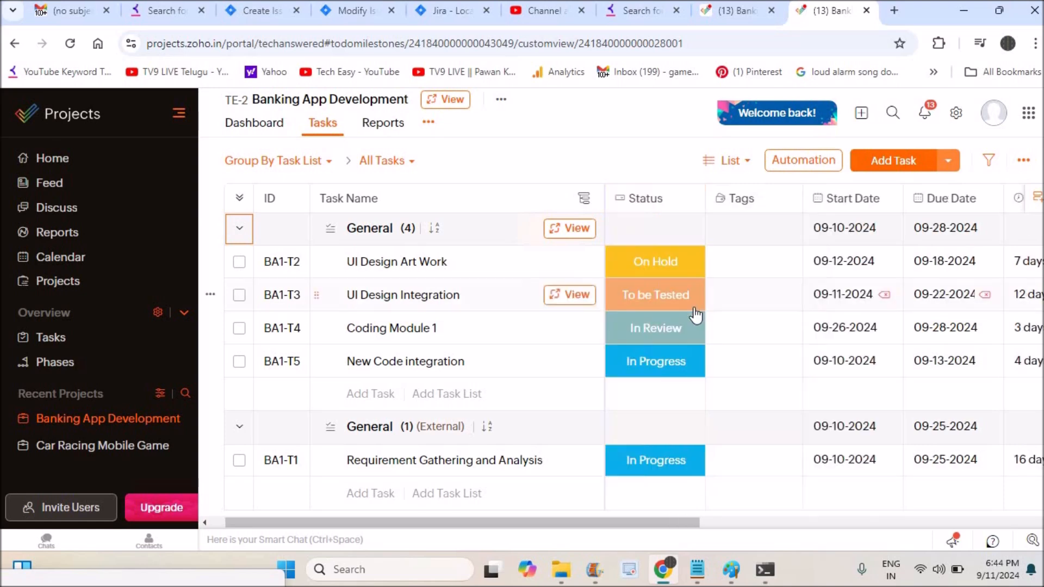
right_click(750, 195)
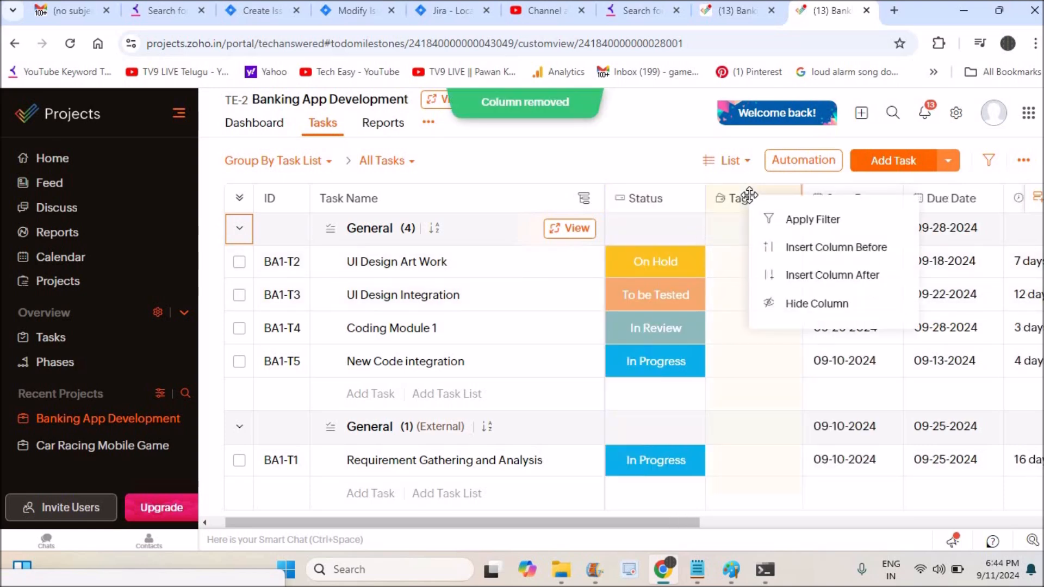
click(783, 302)
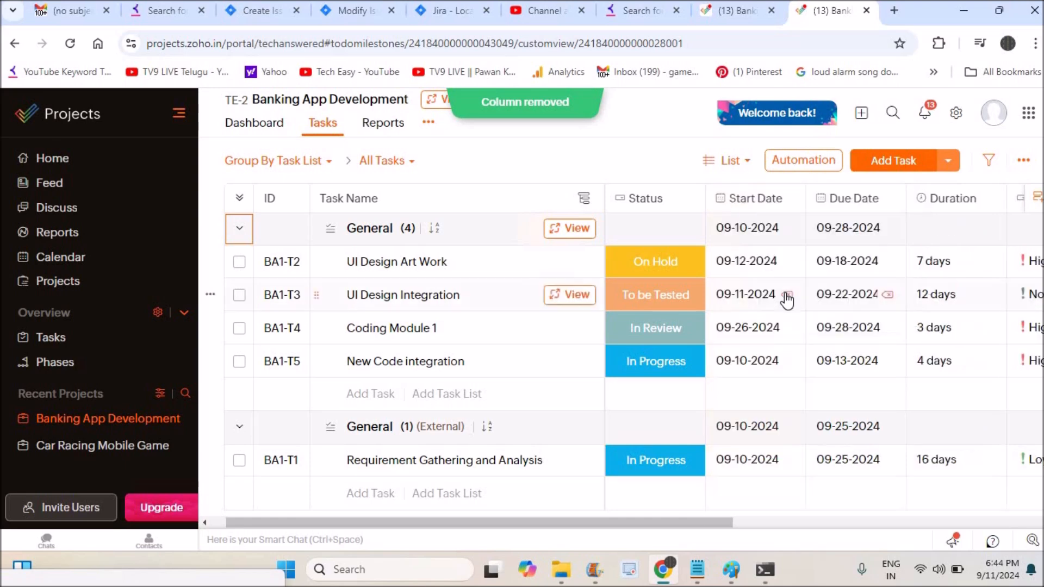
right_click(772, 202)
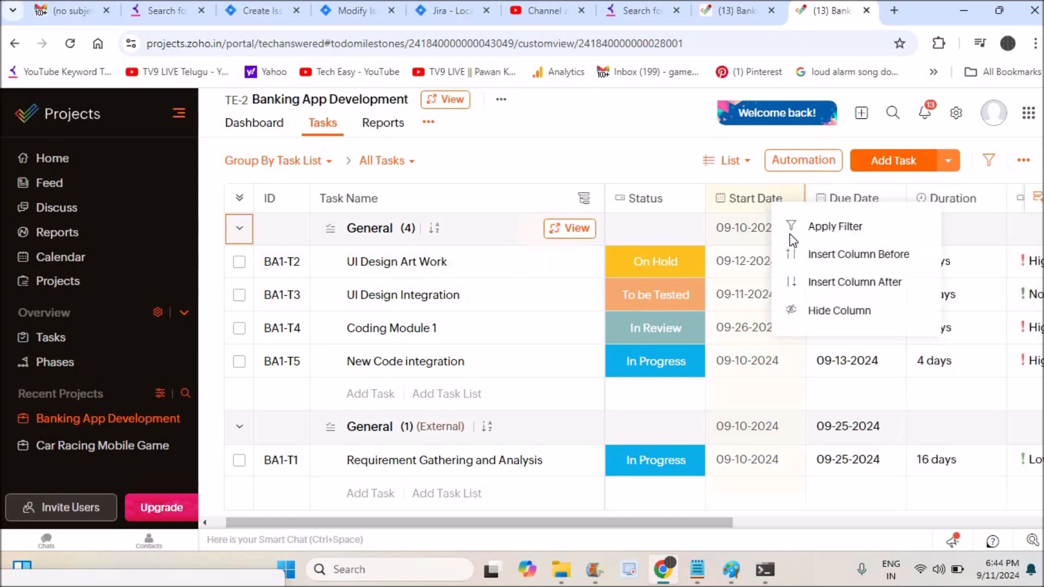
click(817, 312)
right_click(751, 199)
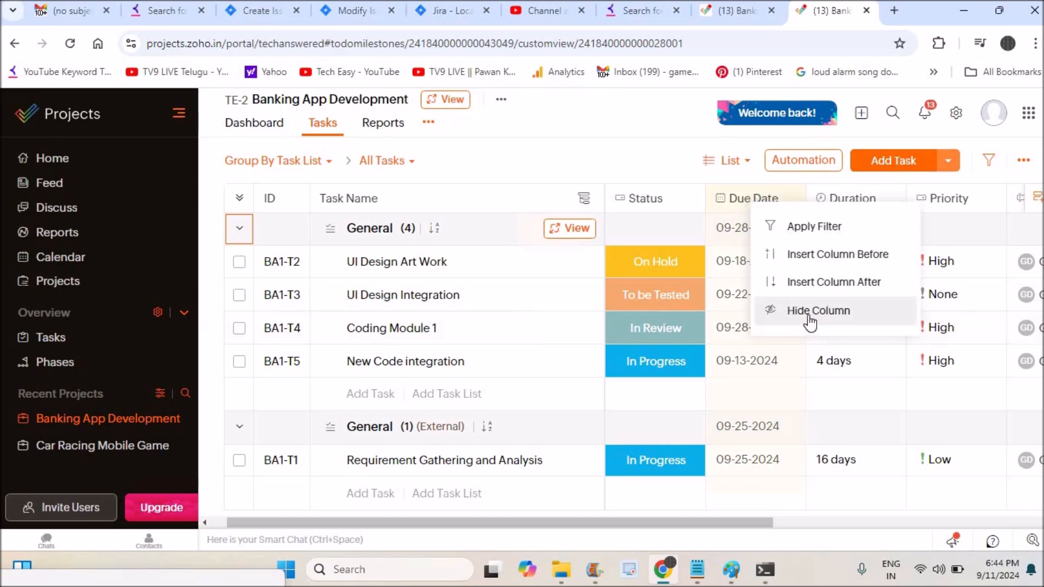
click(810, 321)
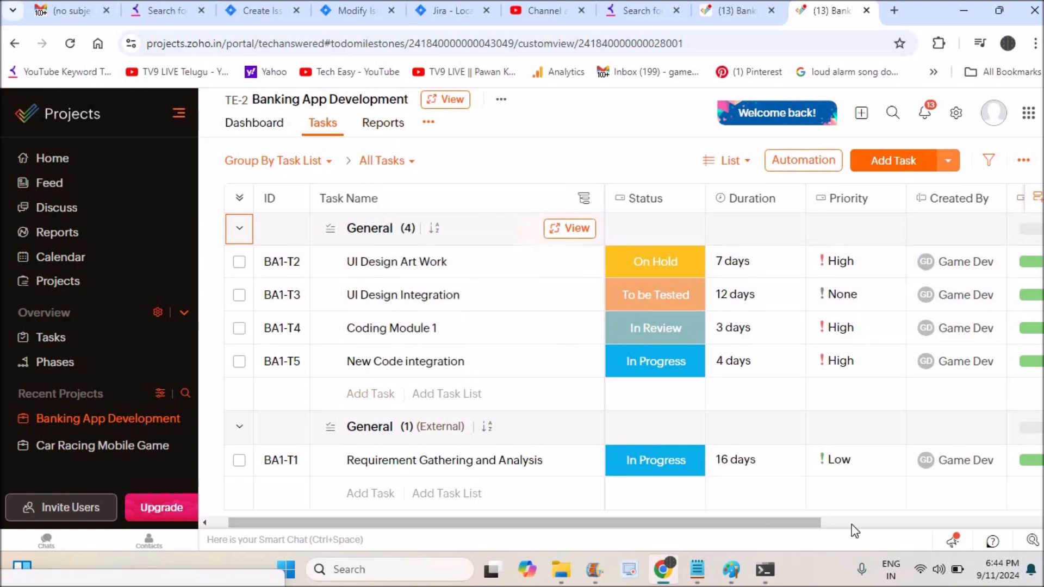
- Examine the remaining task list columns and the UI Design Art Work task's comments, subtasks and documents, closing its details when done
scroll(856, 531, right, 5)
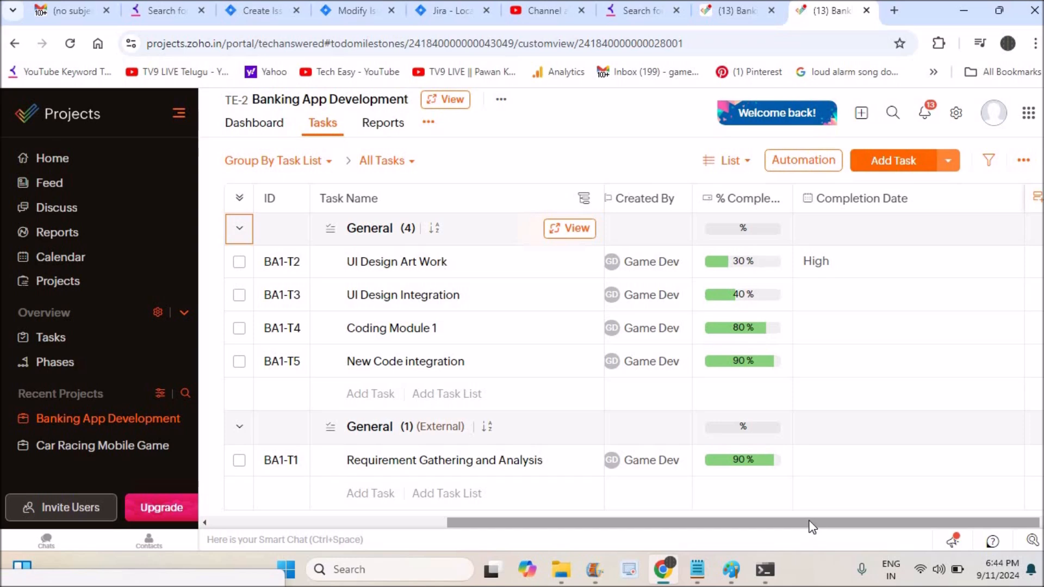
scroll(672, 530, left, 3)
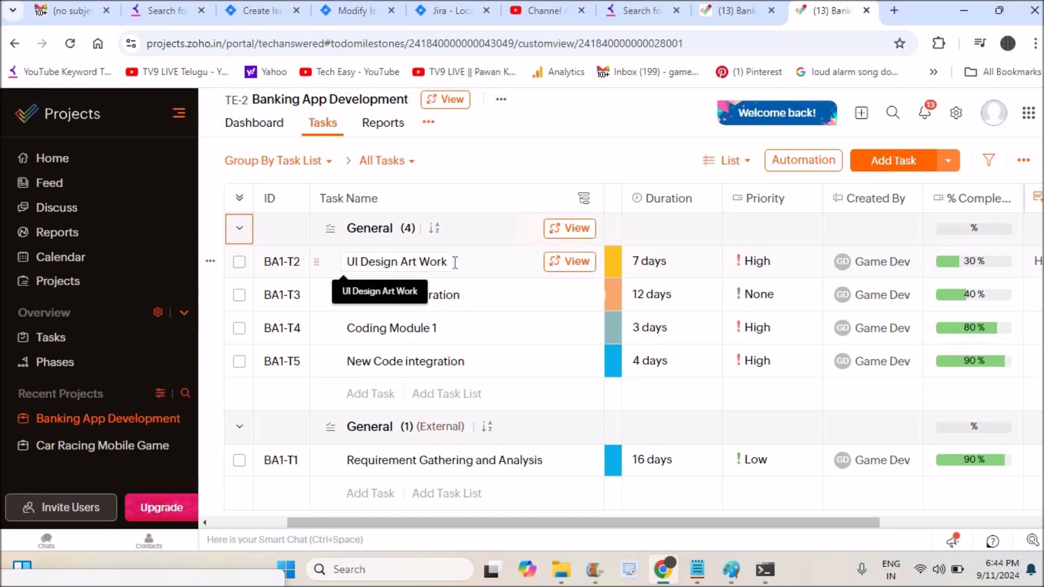
click(573, 269)
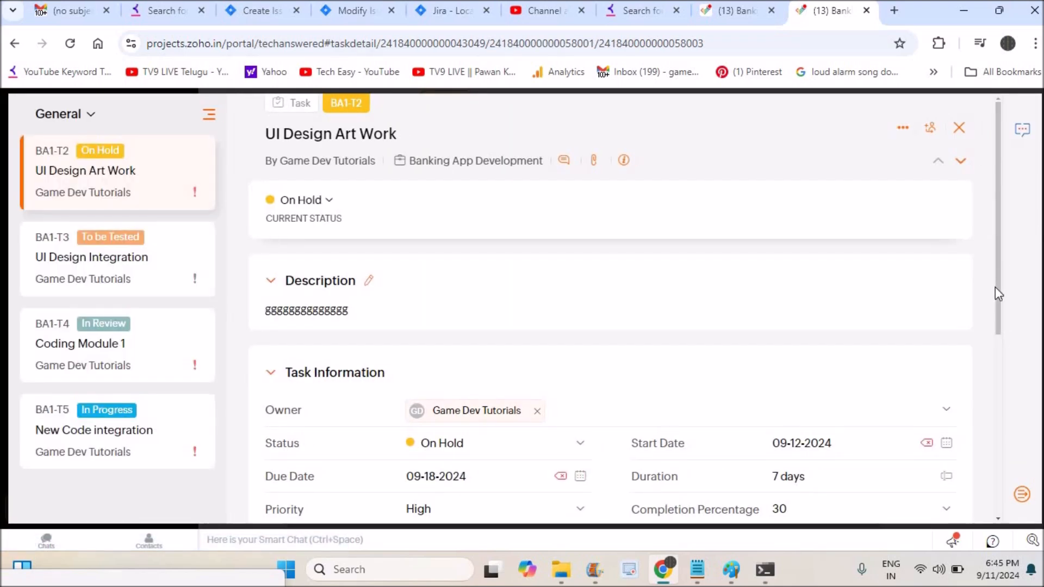
drag(995, 297, 1010, 493)
click(359, 375)
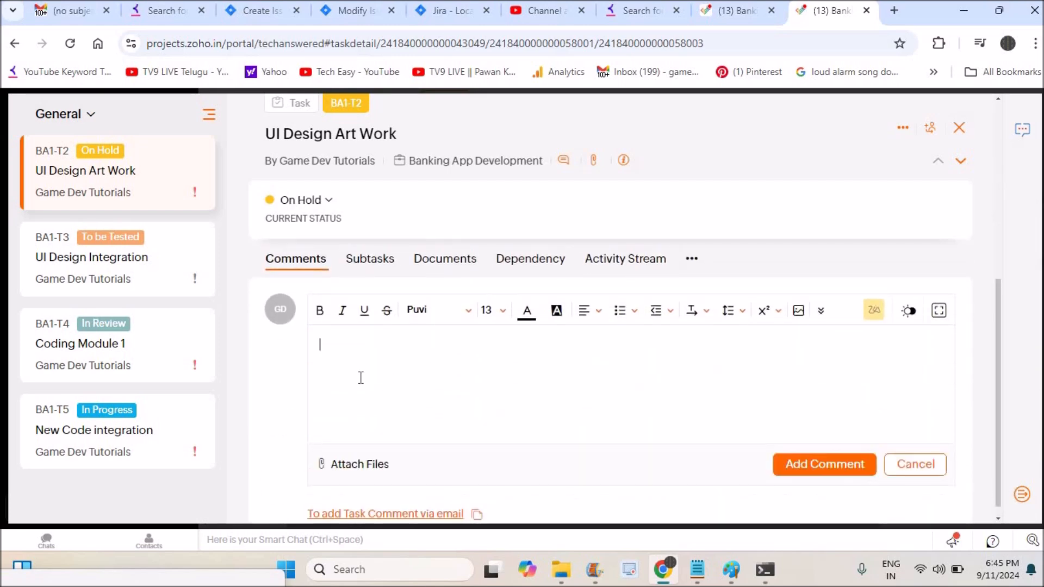
click(370, 264)
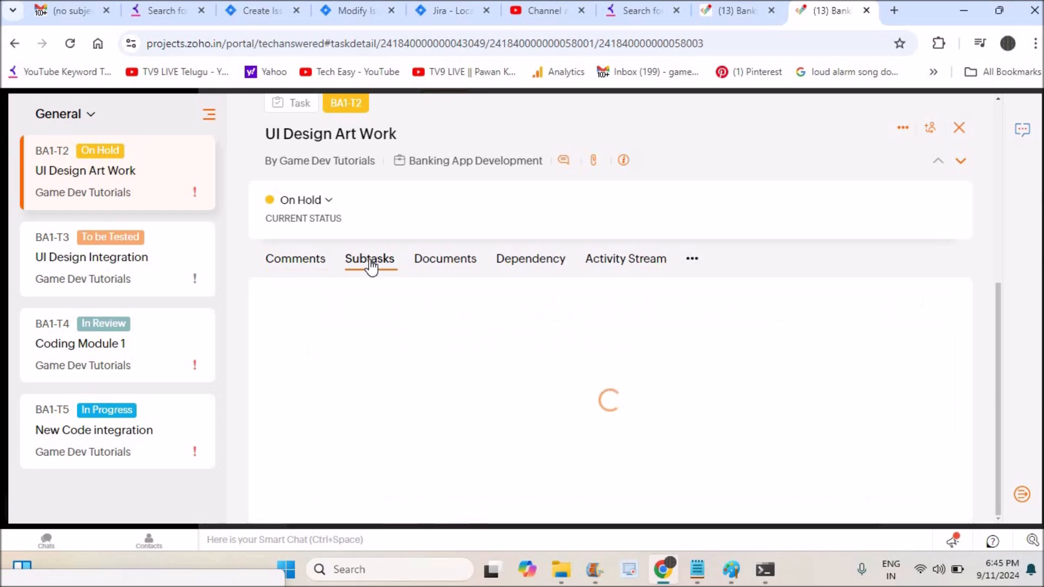
click(446, 271)
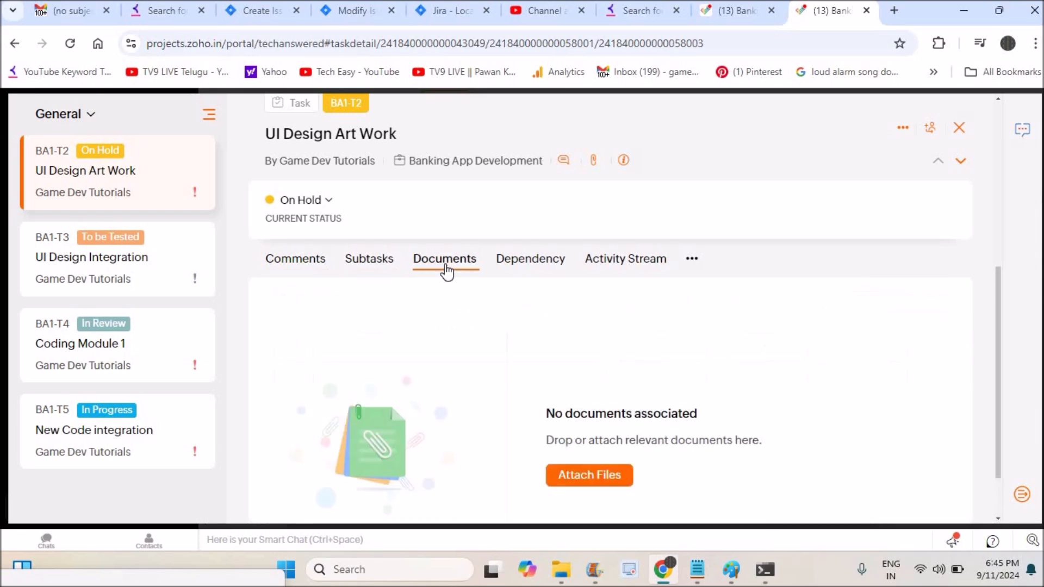
click(318, 261)
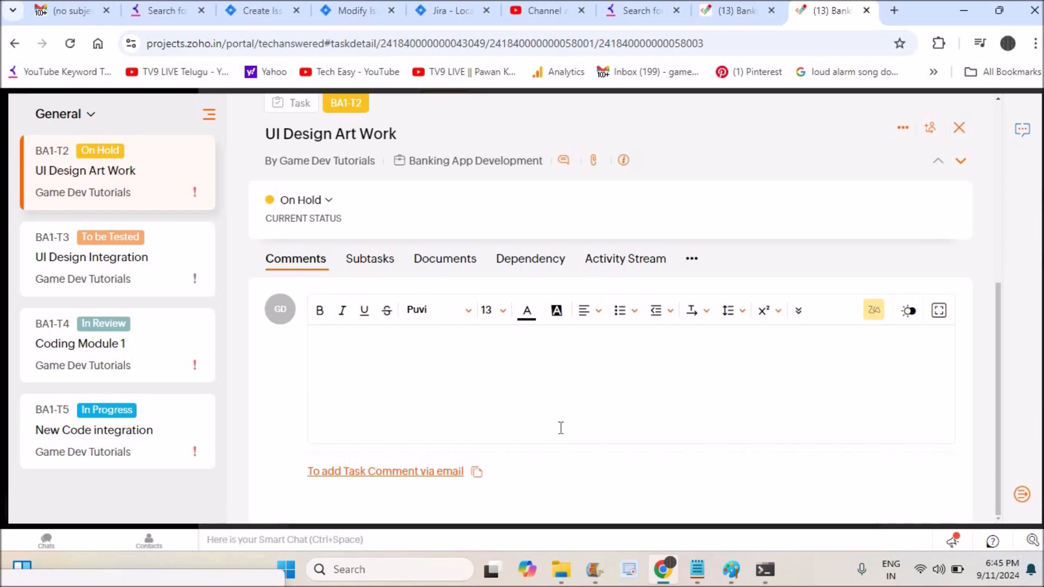
click(960, 136)
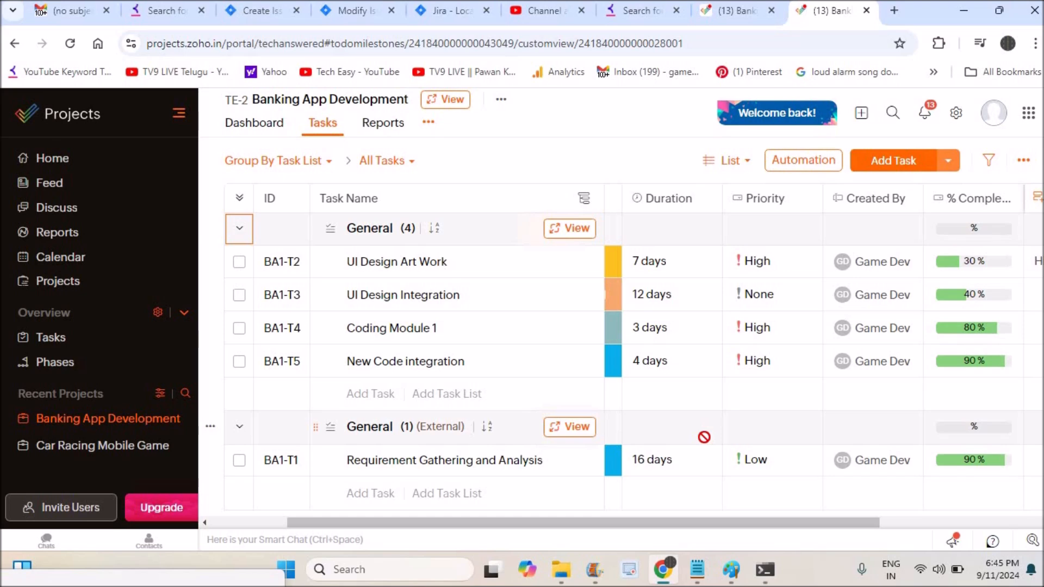
- View the project's basic task reports by Phase and by Status
click(396, 134)
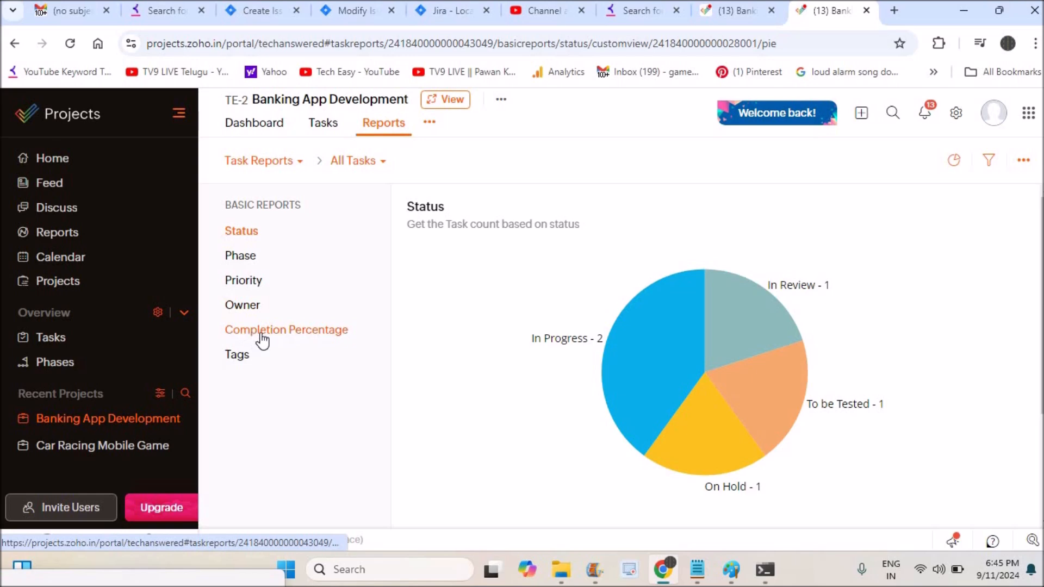
click(252, 258)
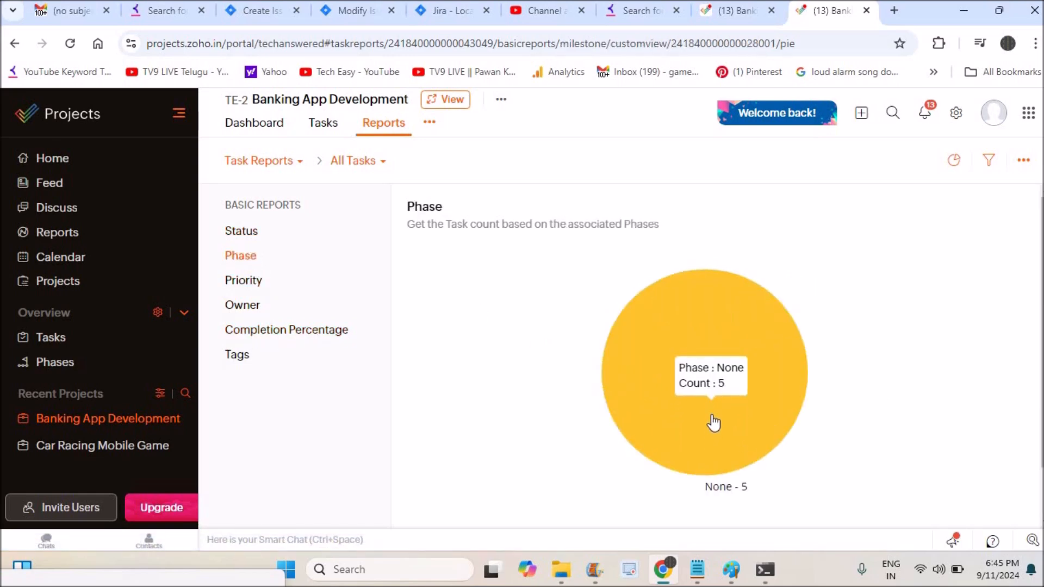
click(235, 233)
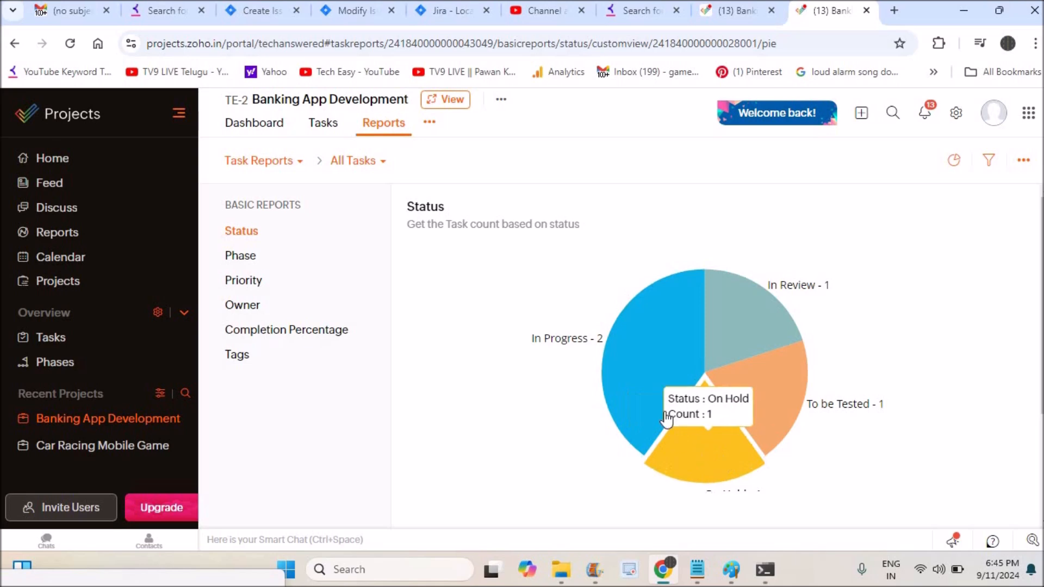
- List the On Hold tasks from the Status report and open the task layout editor from a new task form
click(709, 446)
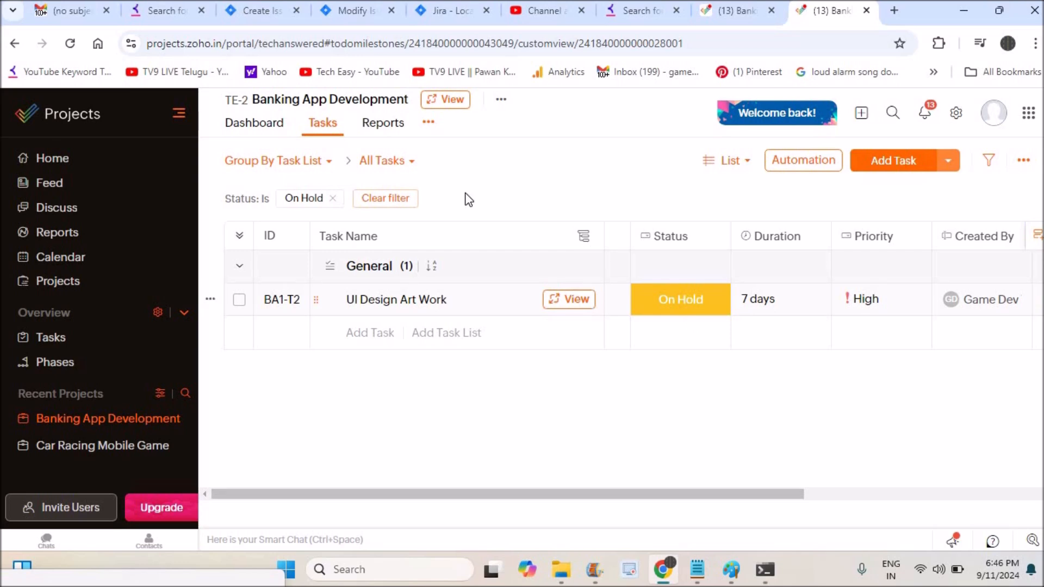
click(894, 162)
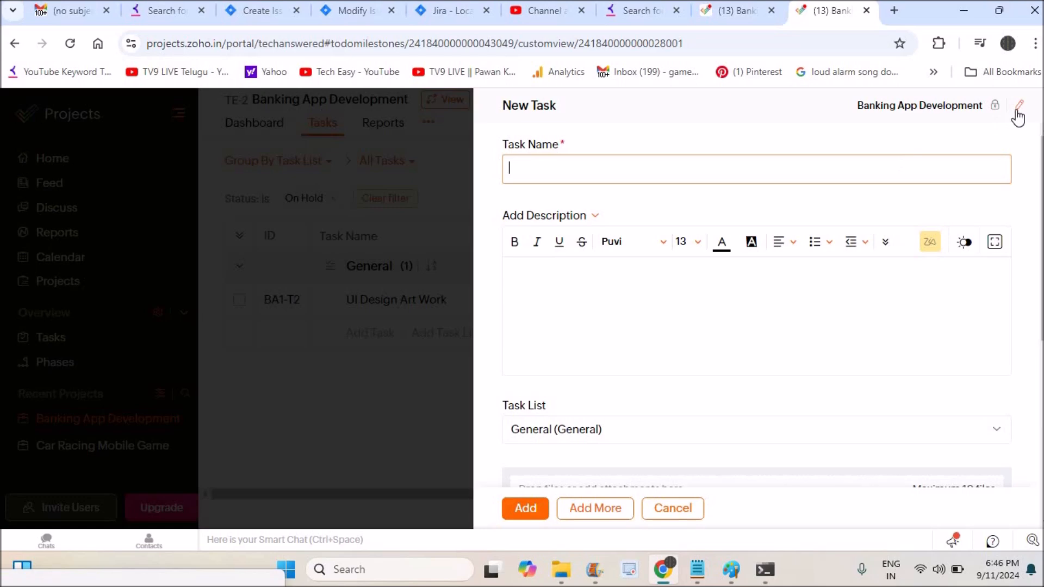
click(1019, 107)
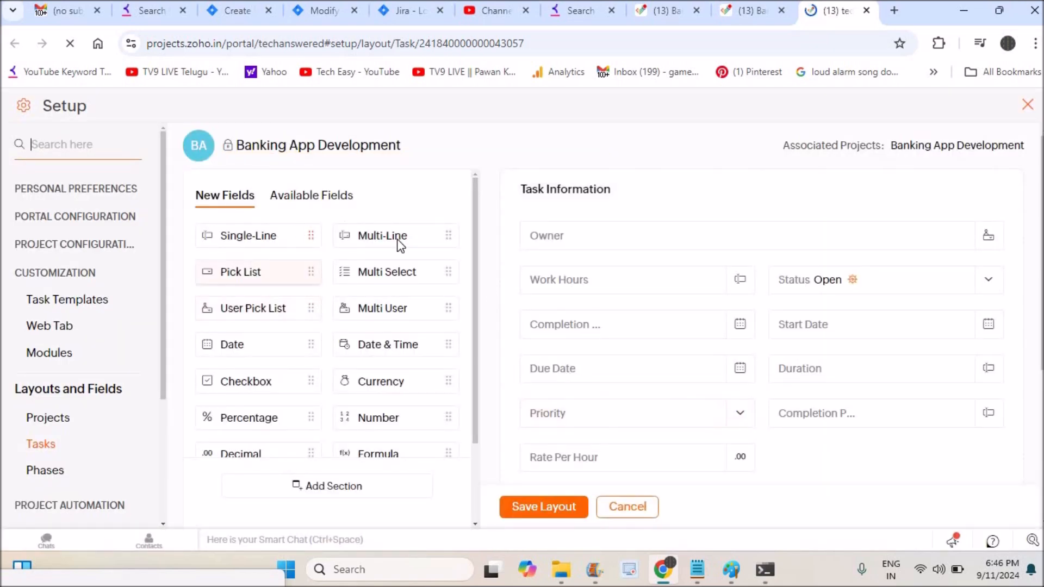
- Review the new field types and the available default fields offered for the Banking App Development task layout
scroll(475, 478, down, 2)
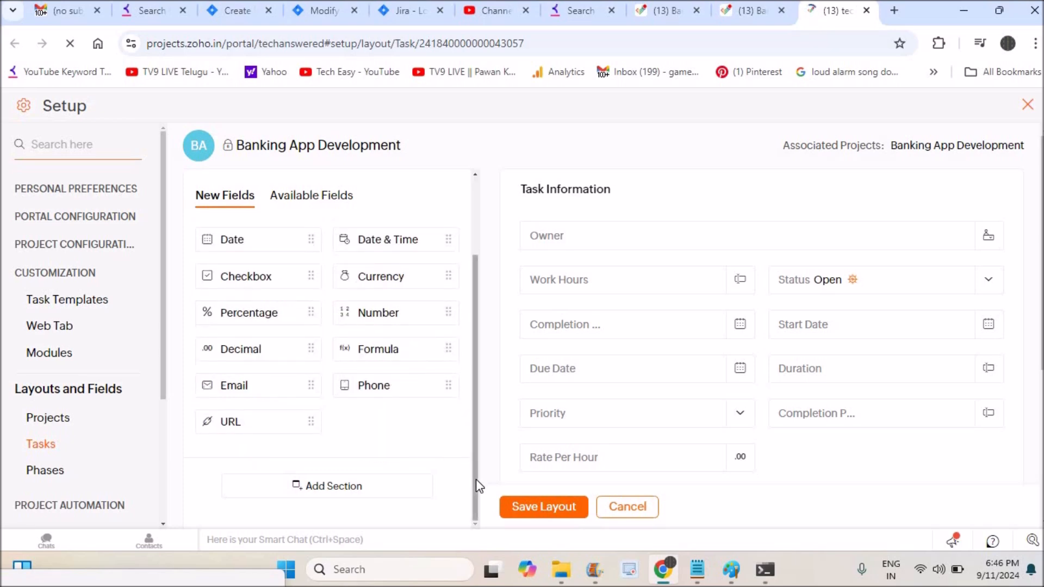
scroll(475, 316, up, 2)
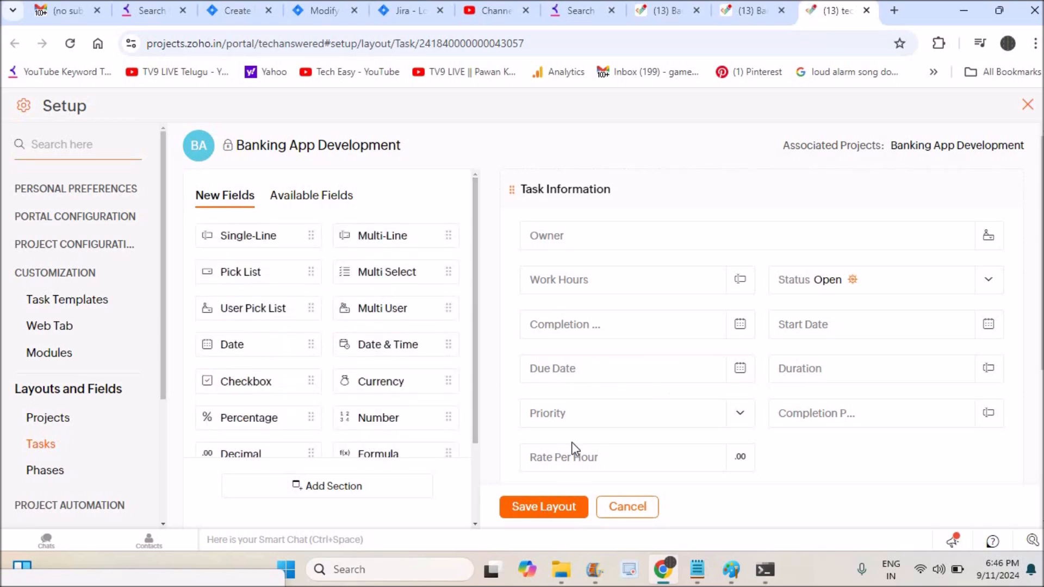
click(345, 199)
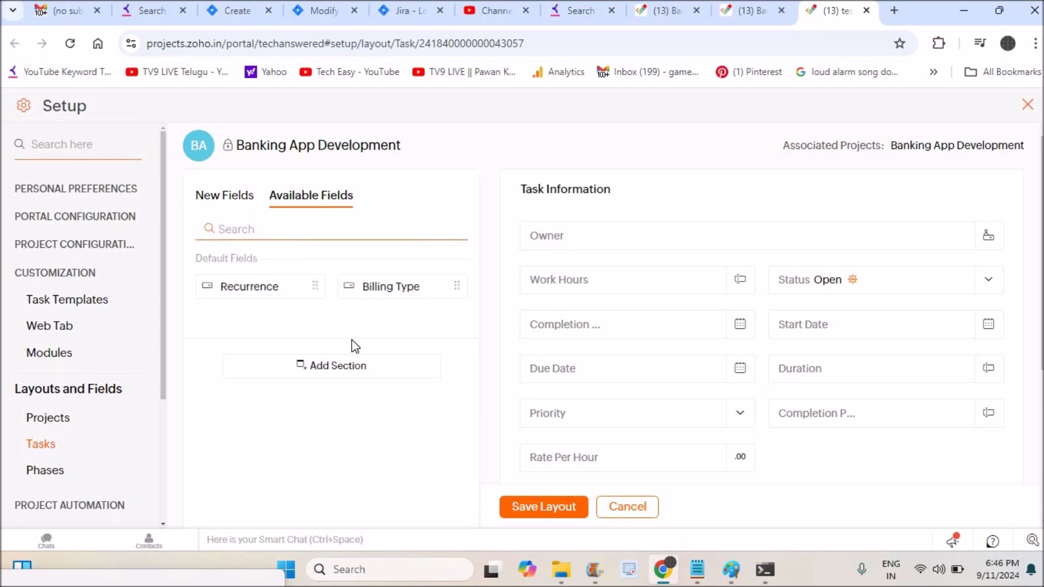
- Try to add a section to the task layout, and review the Task Information fields before closing Setup
click(345, 369)
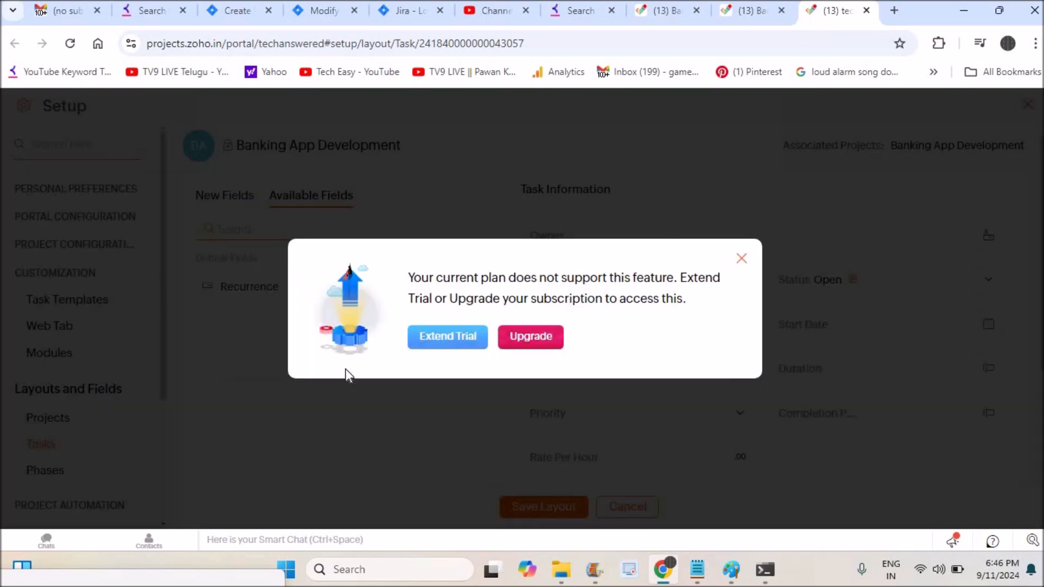
click(742, 259)
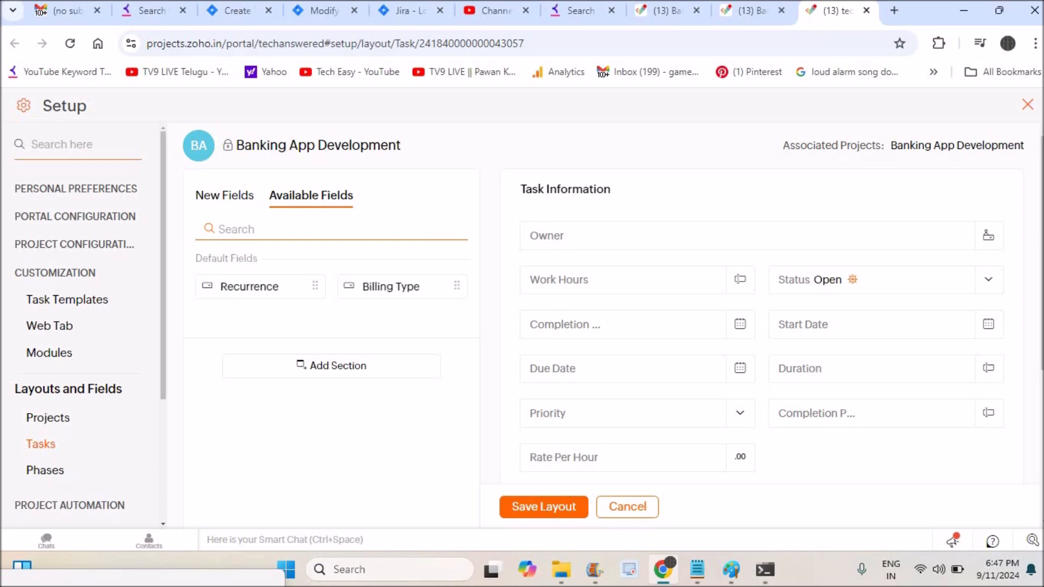
click(1043, 464)
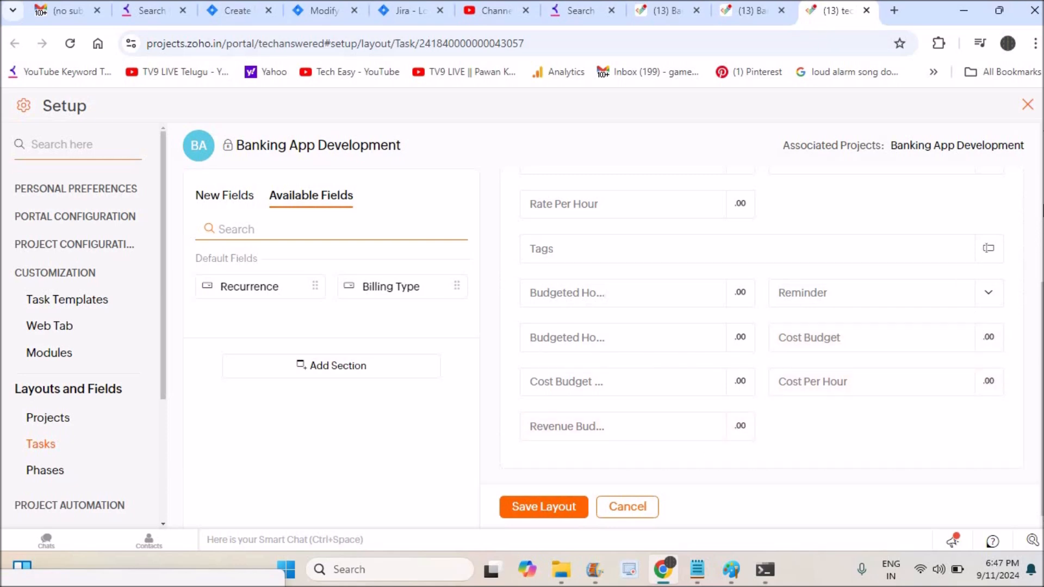
scroll(762, 326, up, 5)
click(1026, 106)
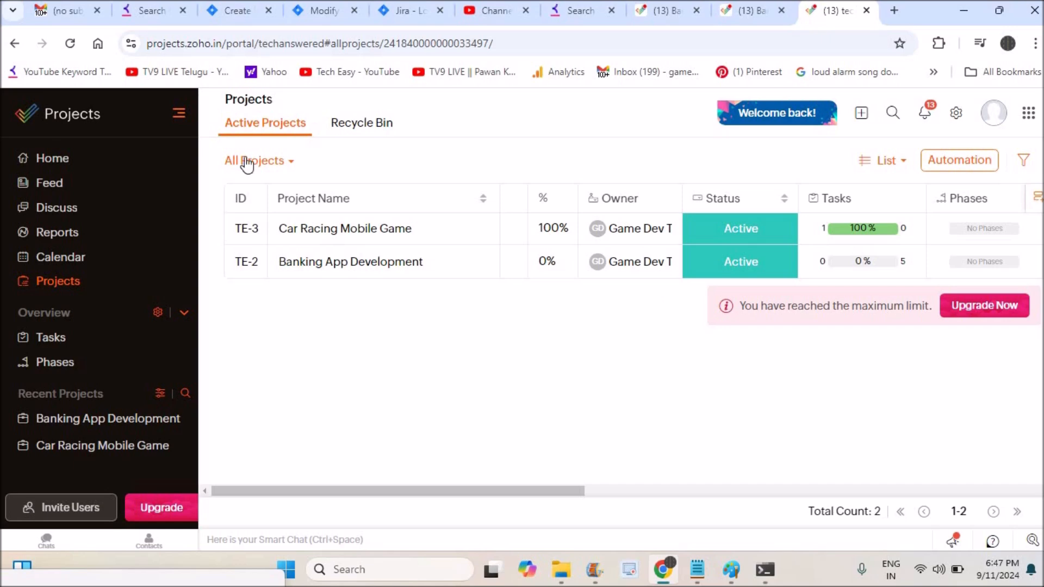
- Open the Phases overview and examine the new phase form for the Banking App Development project, cancelling it unsaved
click(119, 161)
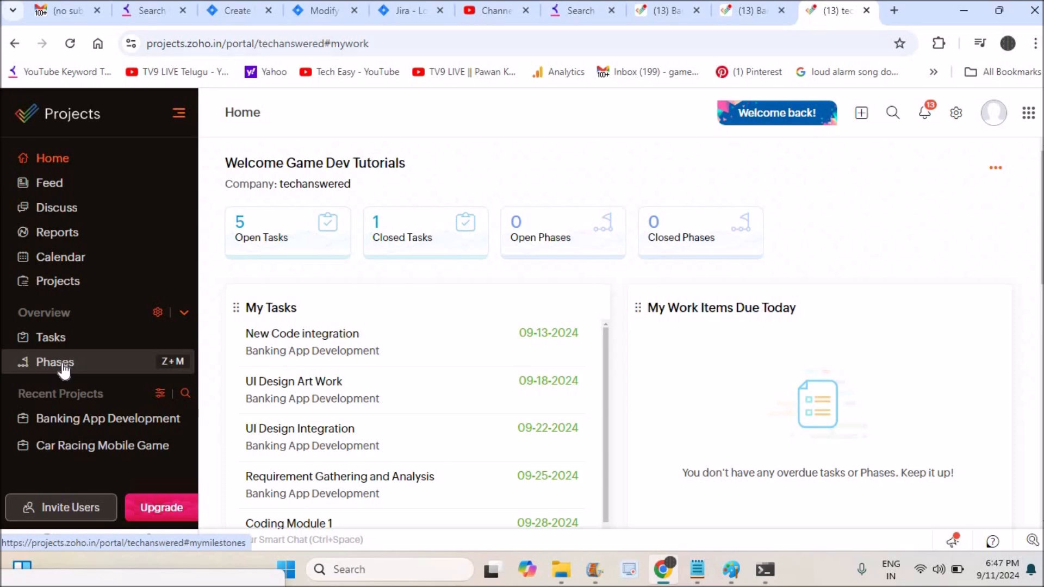
click(64, 368)
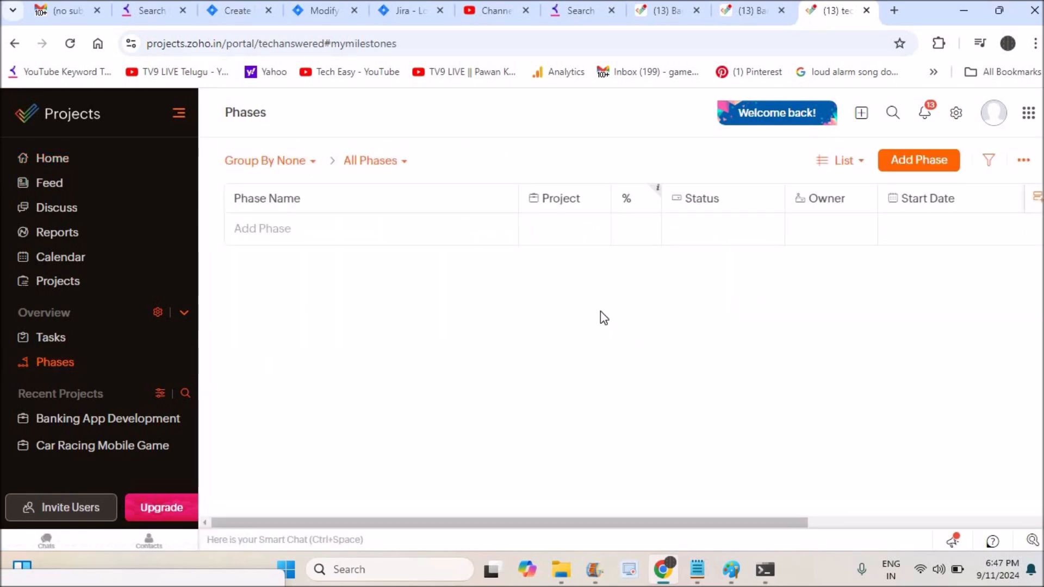
click(912, 161)
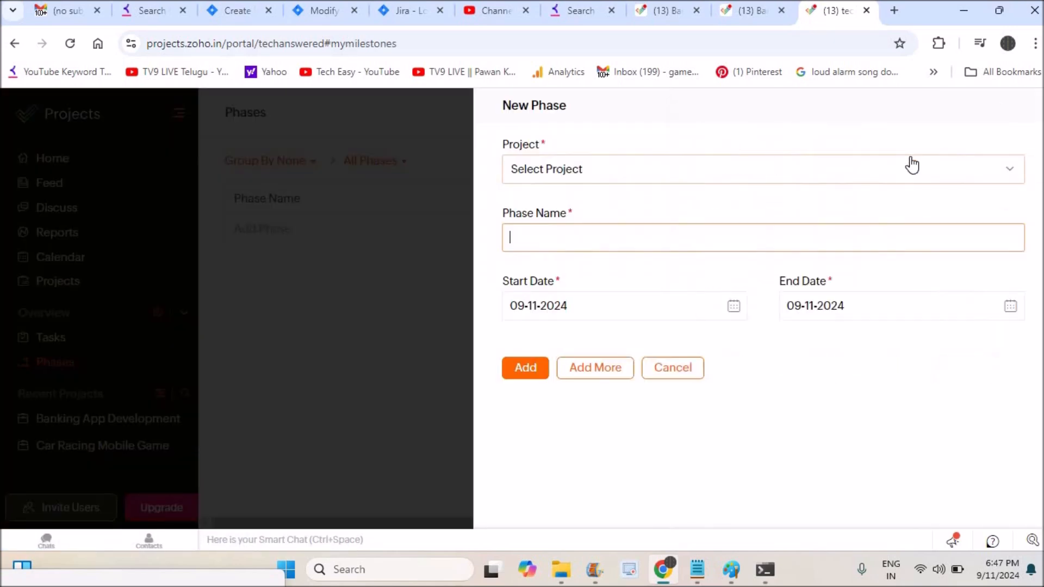
click(809, 183)
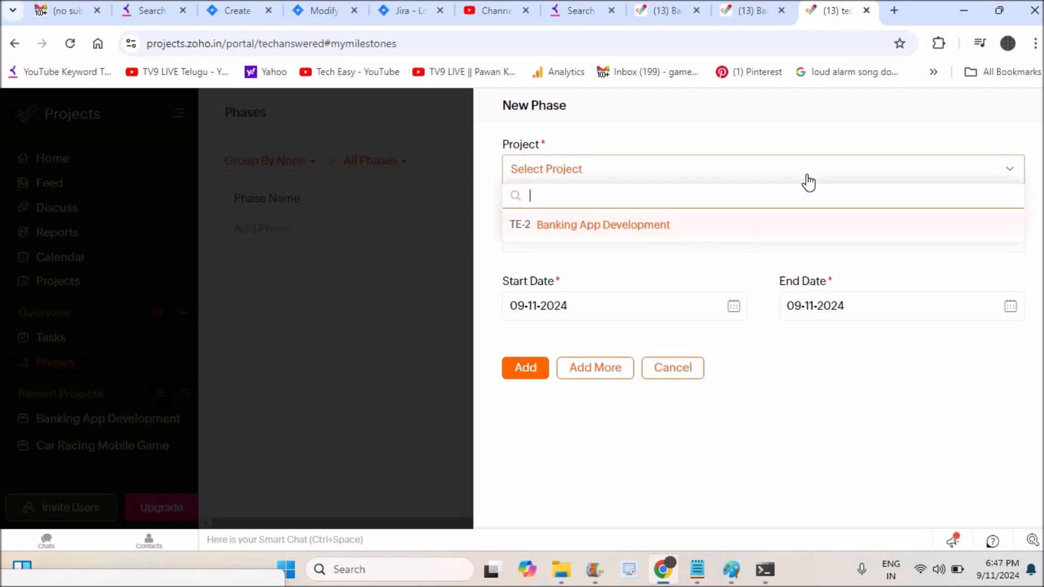
click(660, 234)
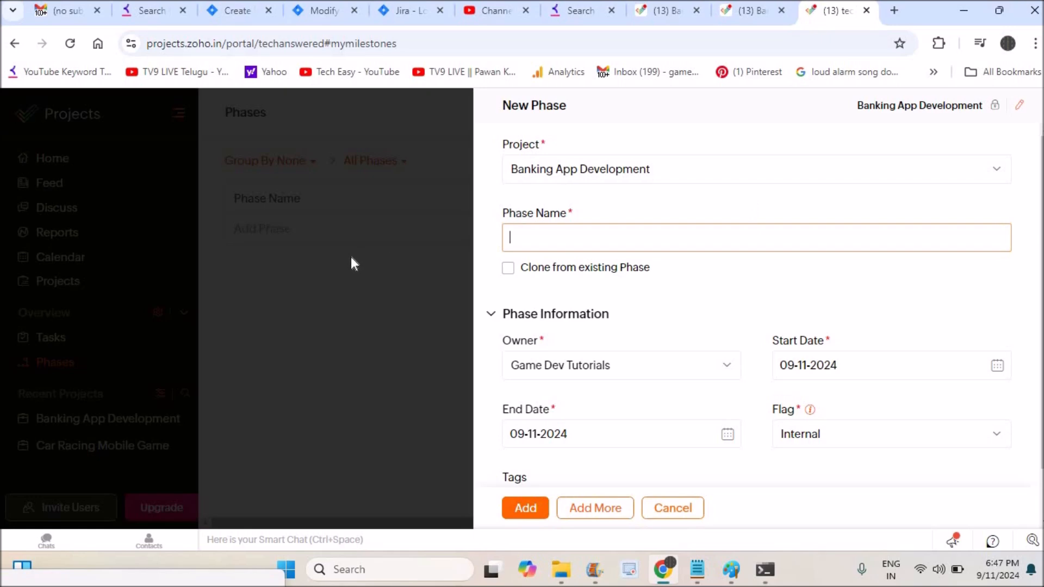
click(356, 296)
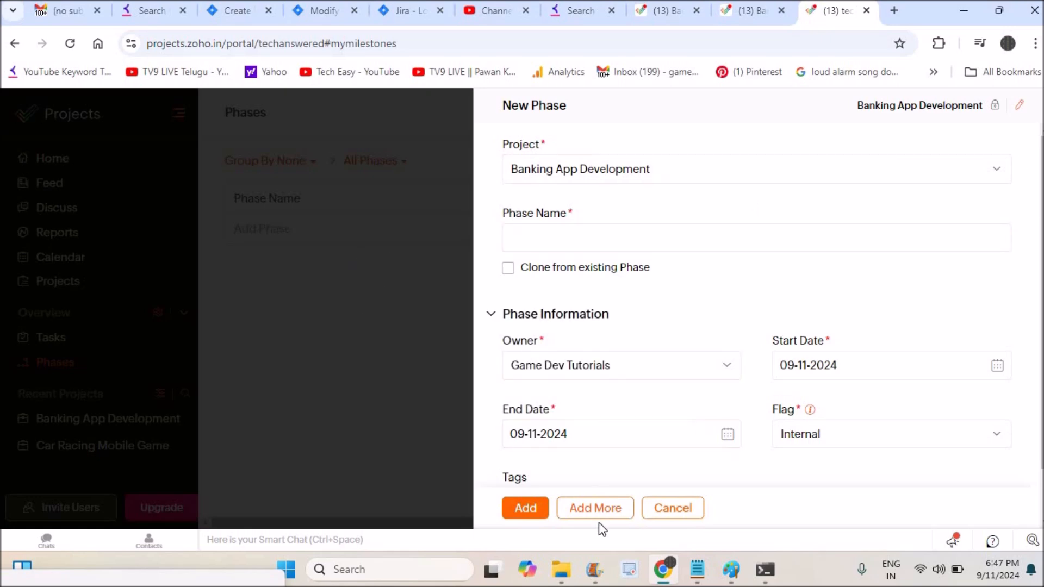
click(653, 520)
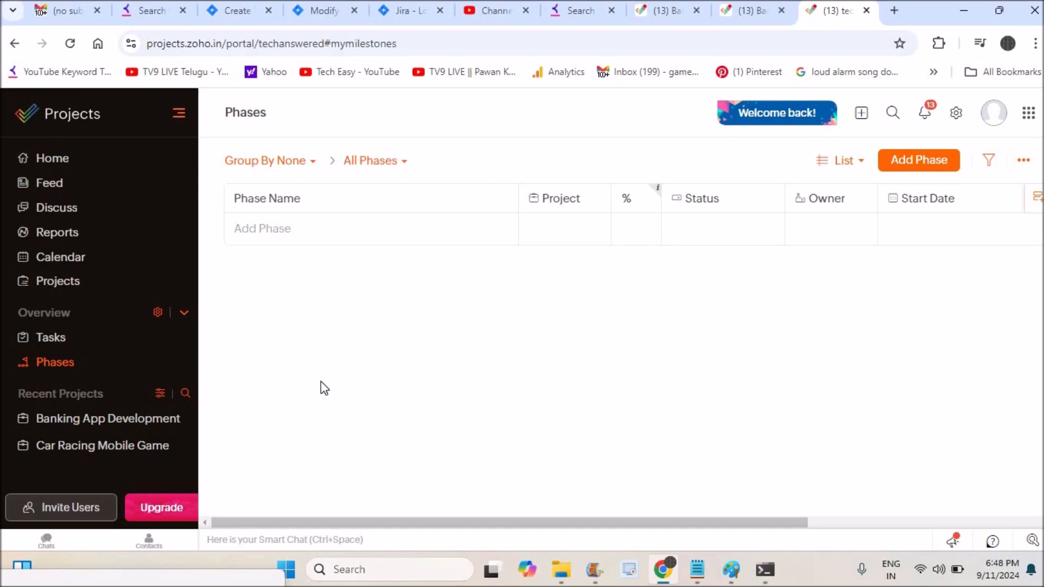
- Return to the Banking App Development project and view its dashboard
click(75, 166)
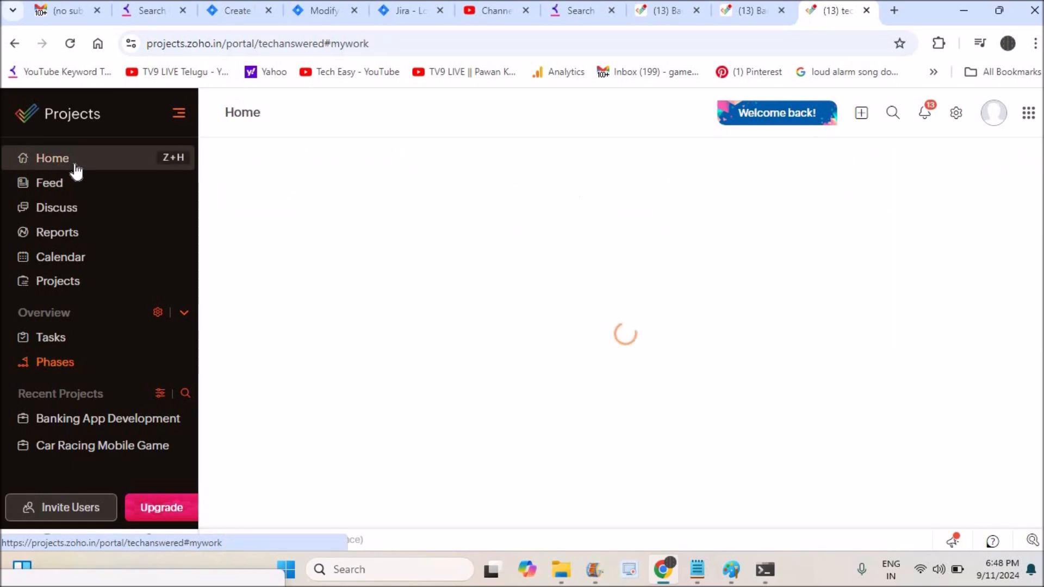
click(141, 428)
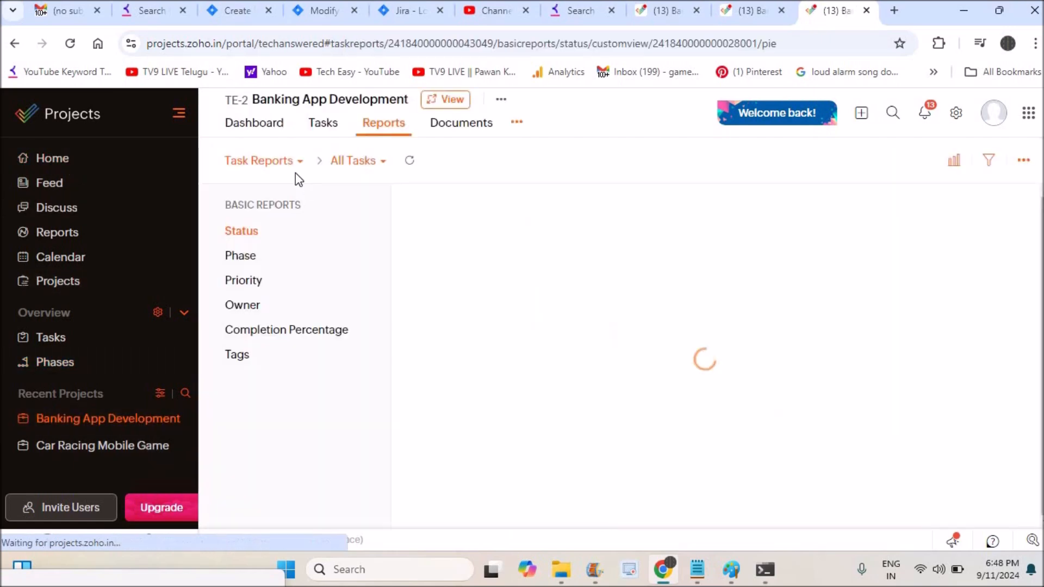
click(263, 129)
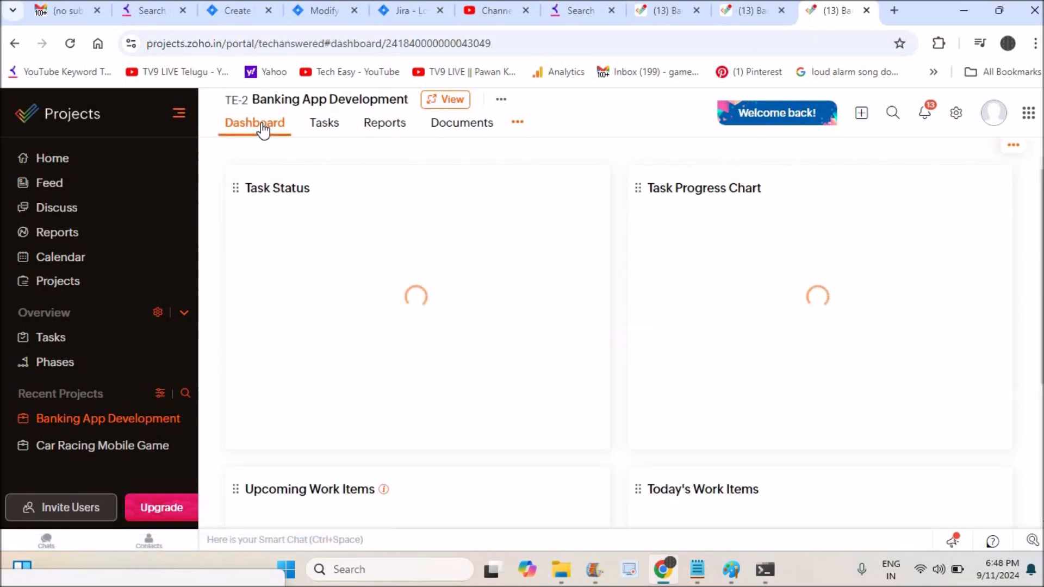